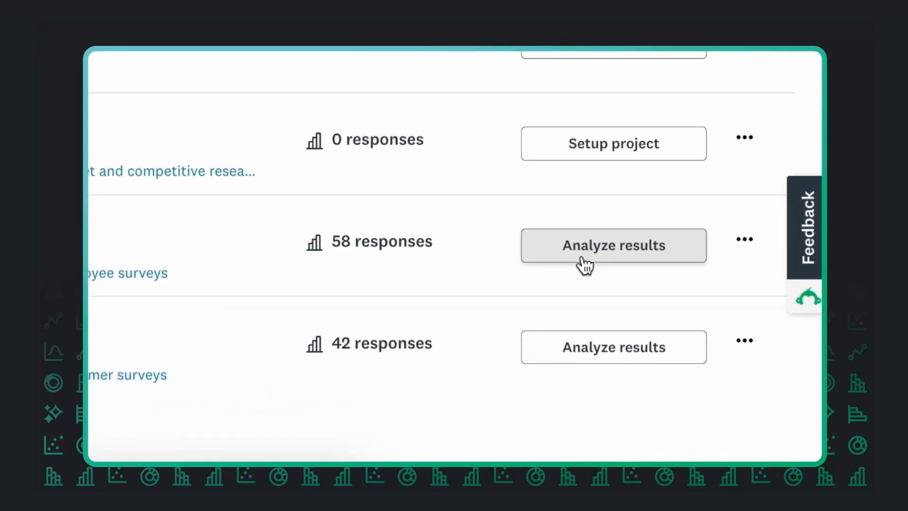
# Step: Look through the additional actions available for the Viverly Employee Pulse Survey - Q2 2025 project
pyautogui.click(745, 239)
pyautogui.scroll(-3, 748, 395)
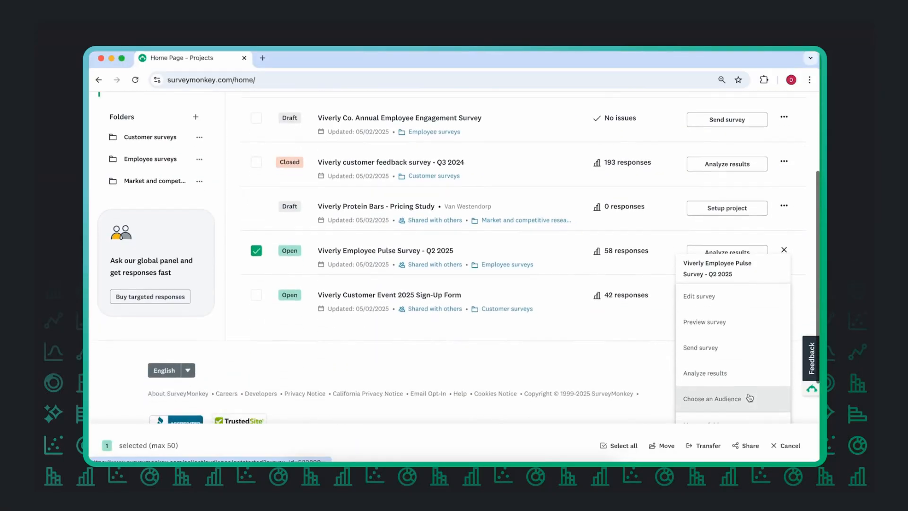
pyautogui.scroll(-5, 749, 396)
pyautogui.click(746, 393)
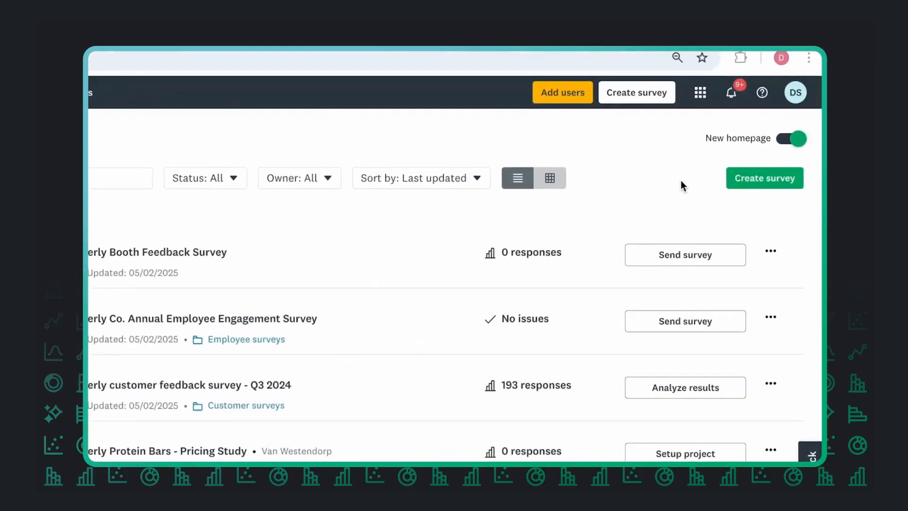
# Step: Start a new survey and copy the entire Viverly: Customer Satisfaction Survey Draft from Google Docs
pyautogui.click(698, 211)
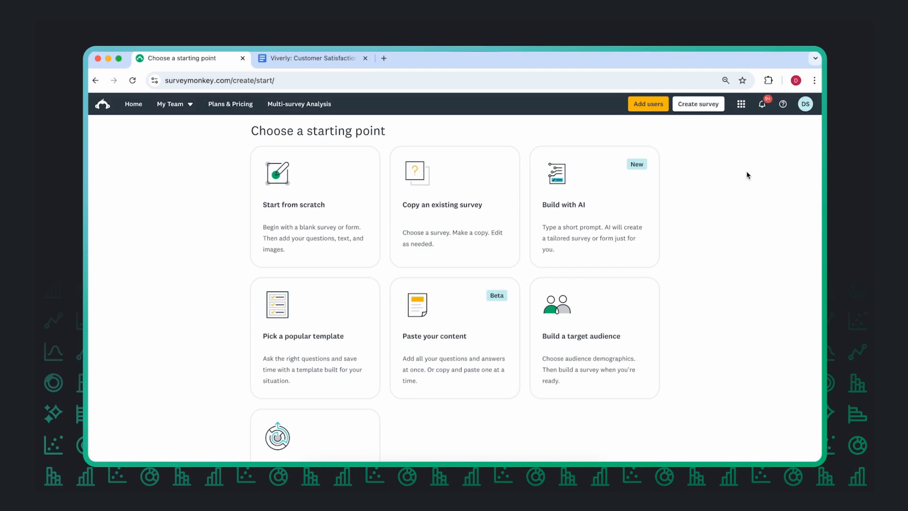
pyautogui.click(330, 60)
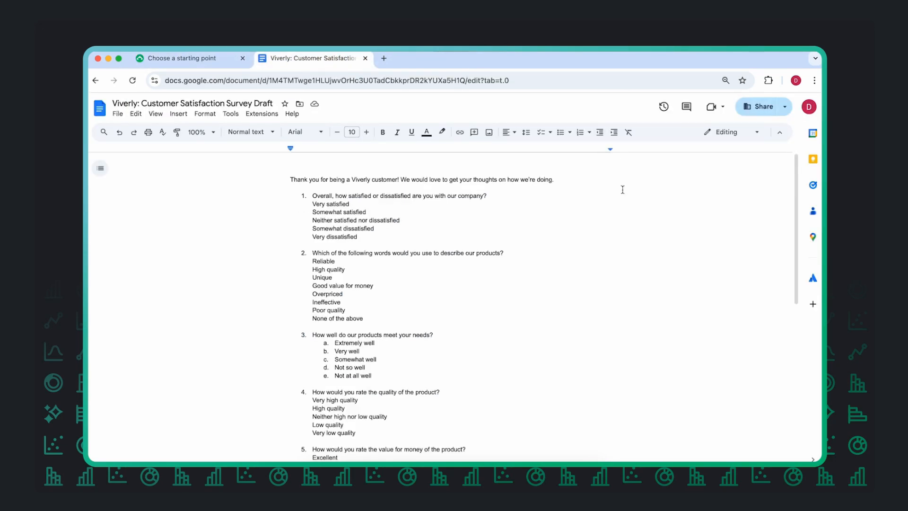
pyautogui.scroll(-4, 622, 190)
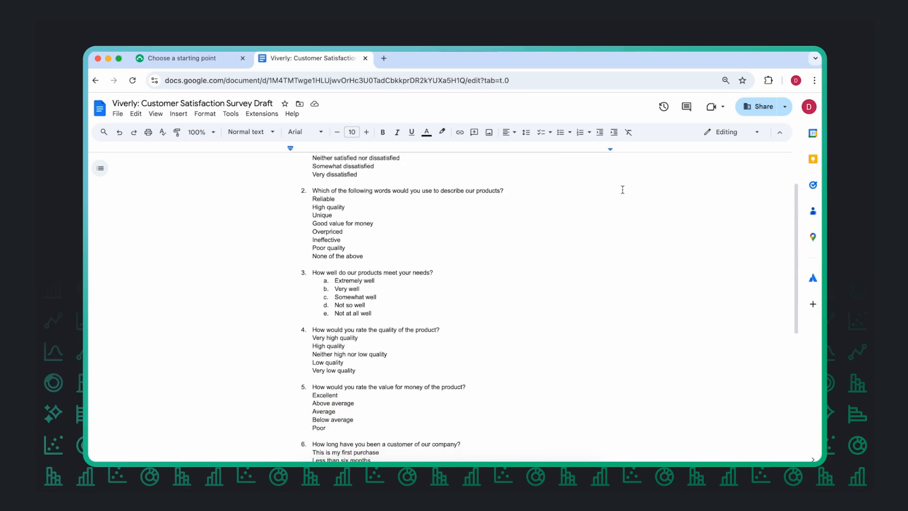
pyautogui.scroll(-3, 622, 189)
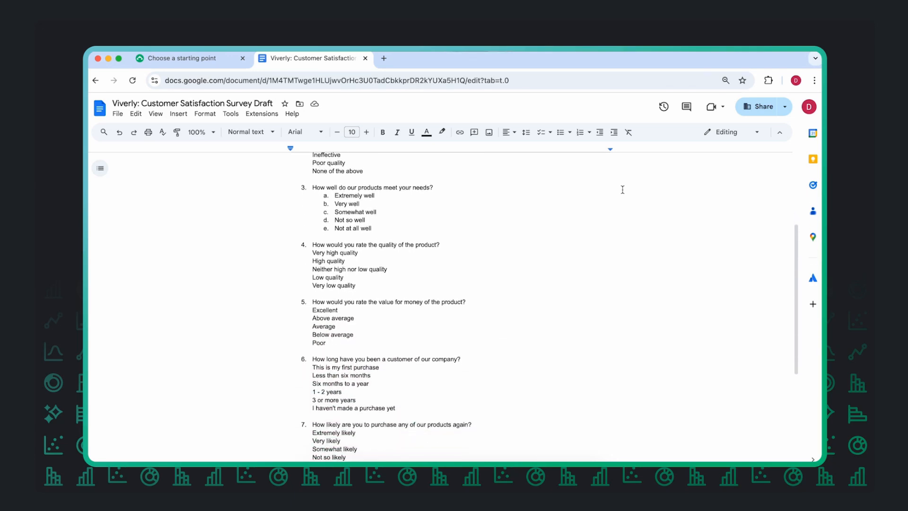
pyautogui.scroll(3, 622, 190)
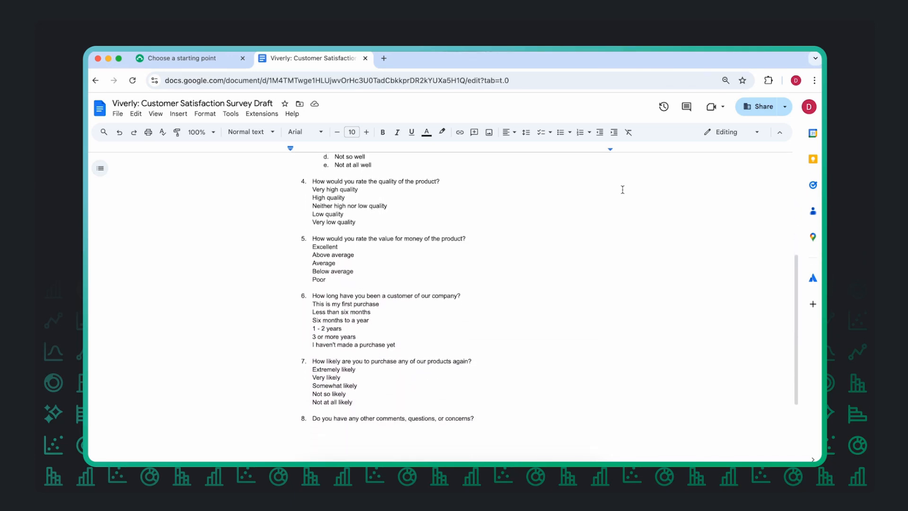
pyautogui.scroll(5, 622, 189)
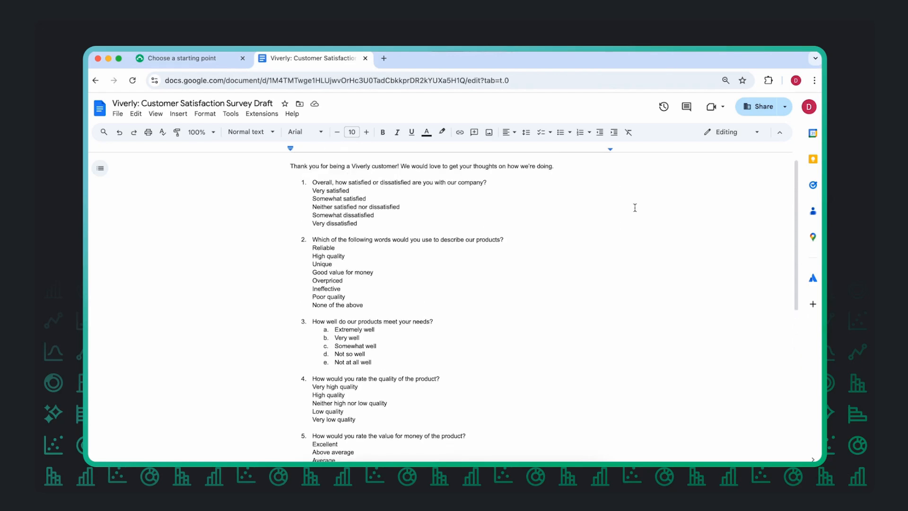
pyautogui.press('super+a')
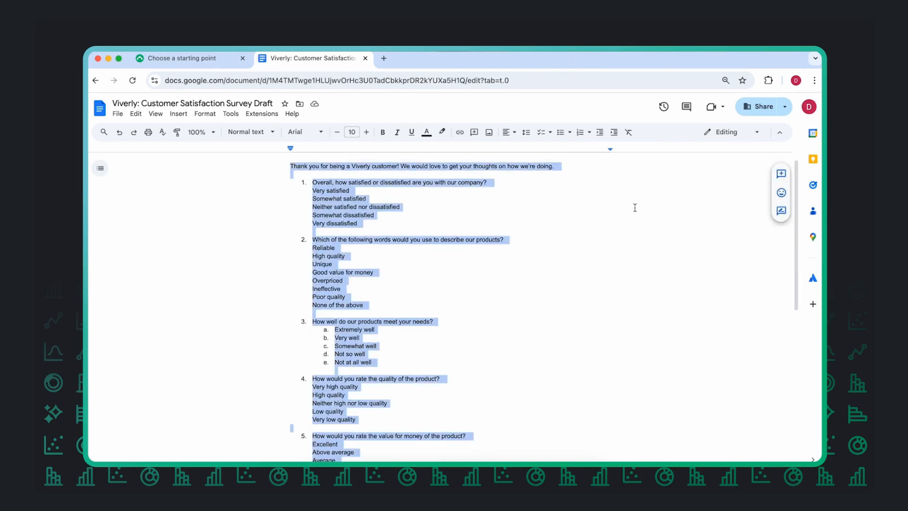
# Step: Switch back to SurveyMonkey and create the survey by pasting the copied draft as its content
pyautogui.click(201, 62)
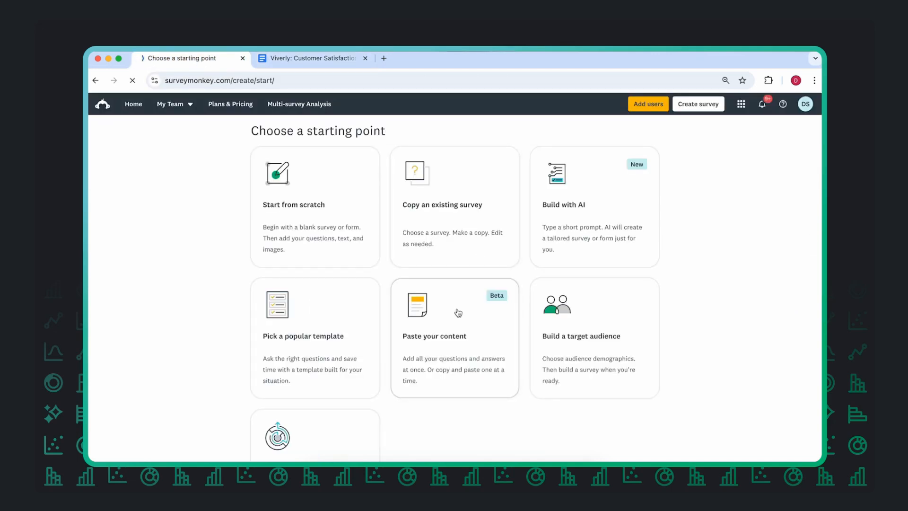
pyautogui.write("How long have you been a customer of our company? This is my first purchase Less than six months Six months to a year 1 - 2 years 3 or more years I haven't made a purchase yet  How likely are you to purchase any of our products again? Extremely likely Very likely Somewhat likely Not so likely Not at all likely   Do you have any other comments, questions, or concerns?")
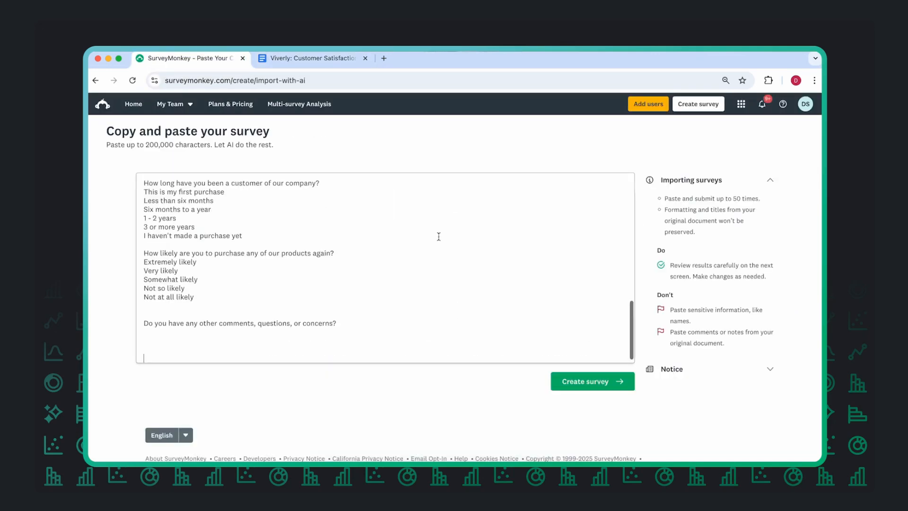
pyautogui.click(585, 382)
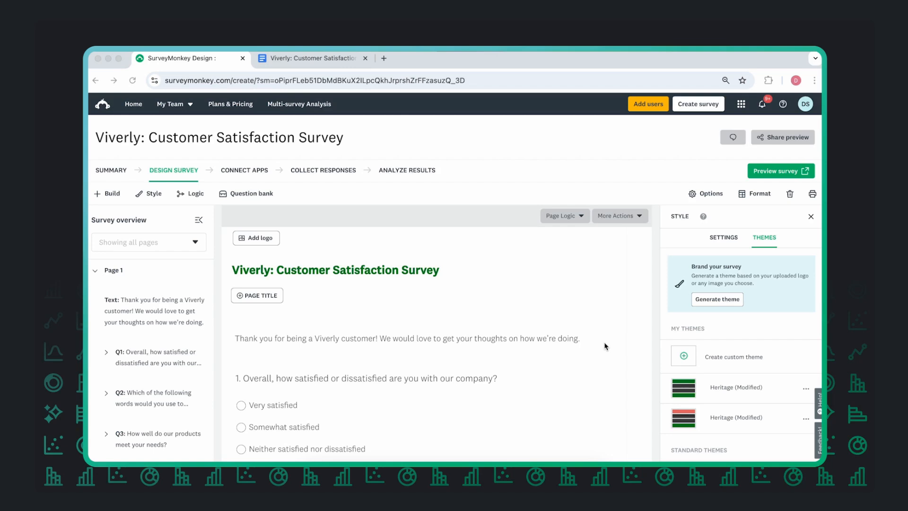
# Step: Review the imported questions on the survey page and in the survey overview
pyautogui.scroll(-5, 605, 346)
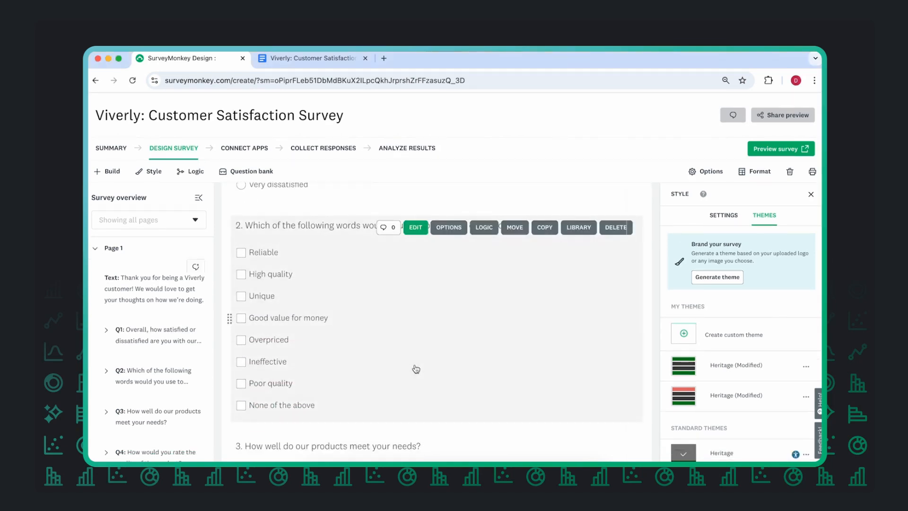
pyautogui.click(416, 366)
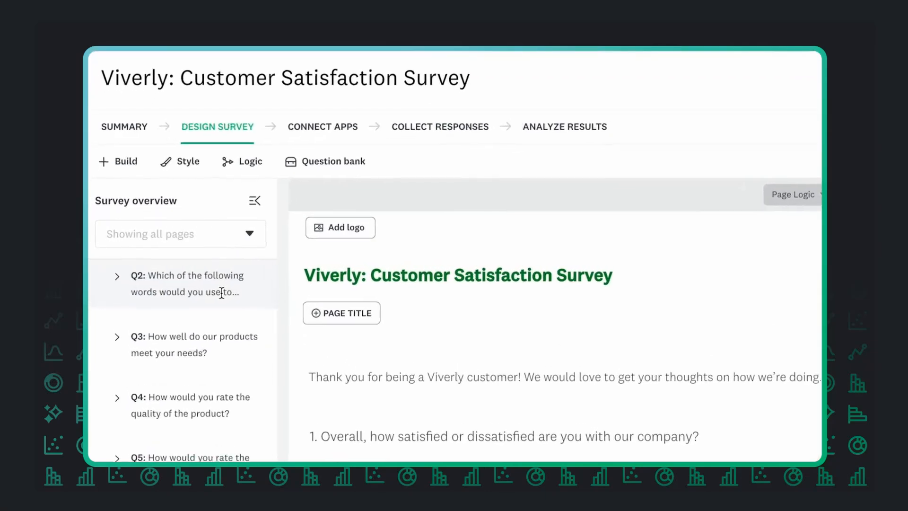
pyautogui.scroll(-3, 221, 292)
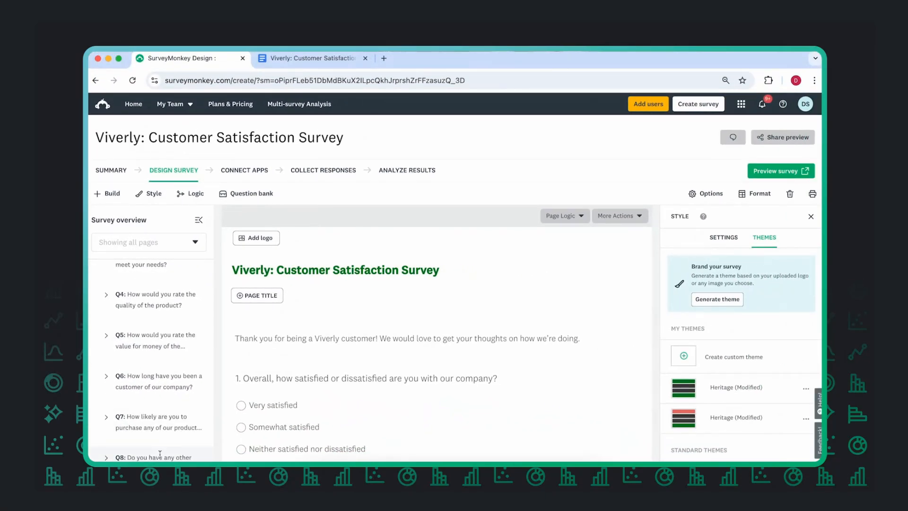
# Step: After question 8, add the multiple choice question "What is your age?" with all suggested age ranges from Under 18 to 65+
pyautogui.click(160, 454)
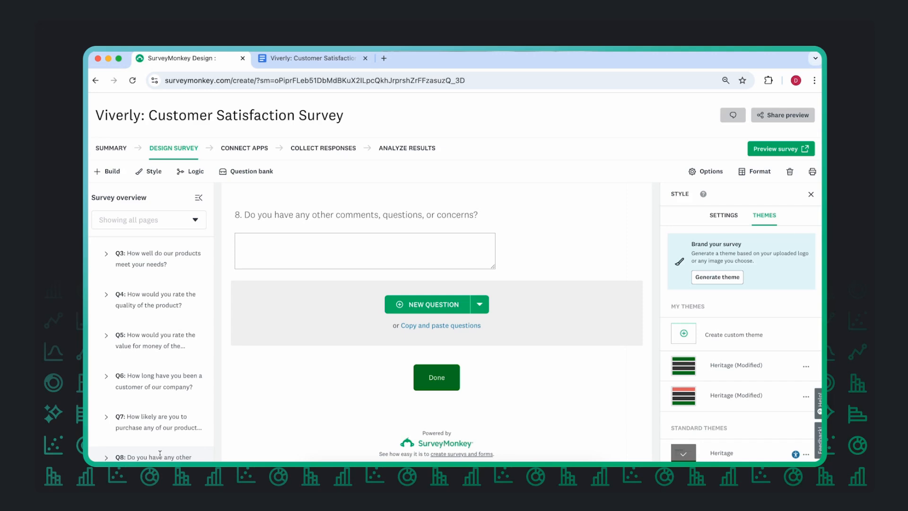
pyautogui.click(415, 305)
pyautogui.write('What is your age?')
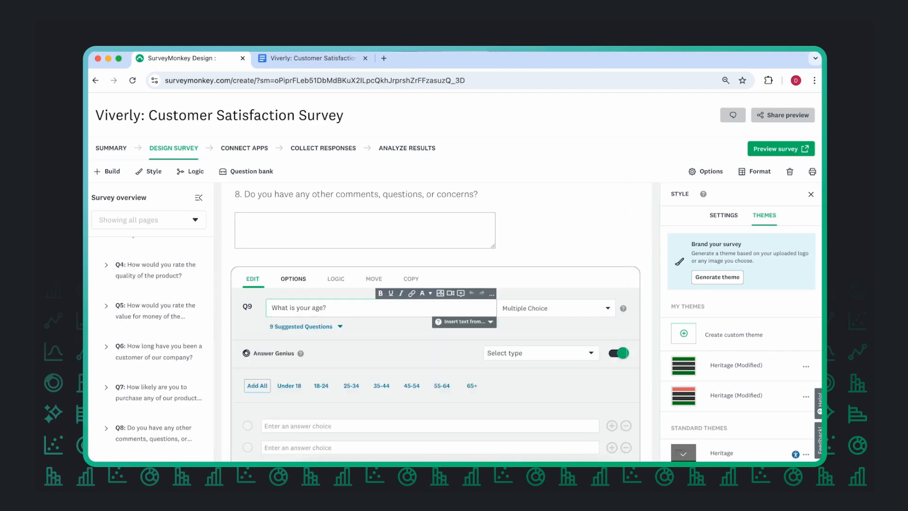
pyautogui.scroll(-1, 398, 344)
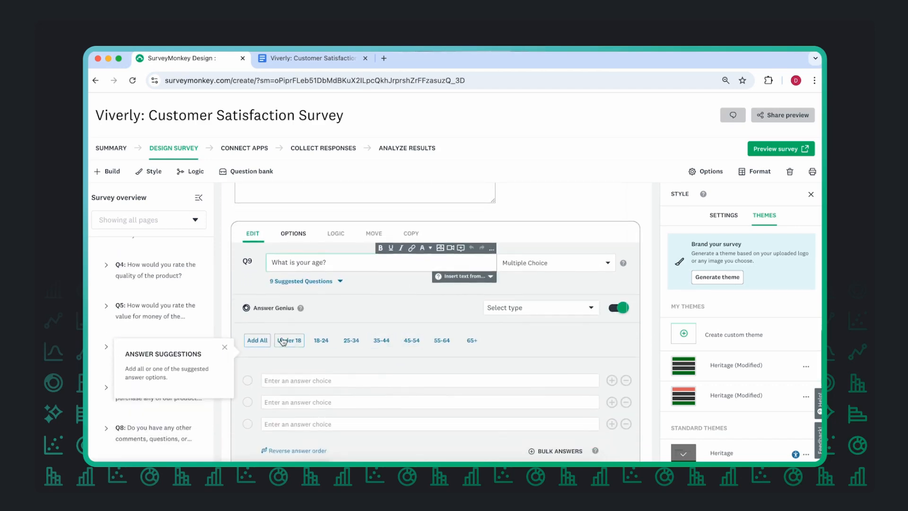
pyautogui.click(258, 340)
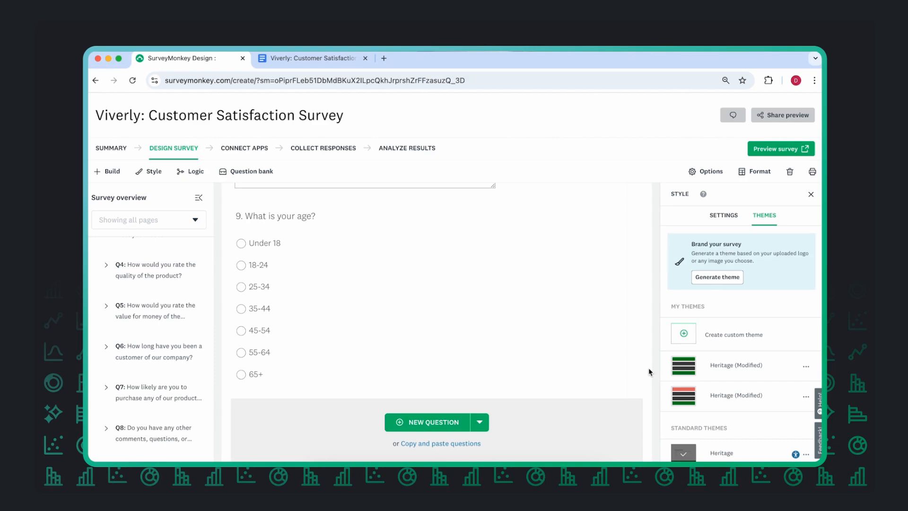
# Step: Generate a survey theme from the uploaded Viverly logo image, with the image also used as the survey's logo
pyautogui.scroll(20, 648, 367)
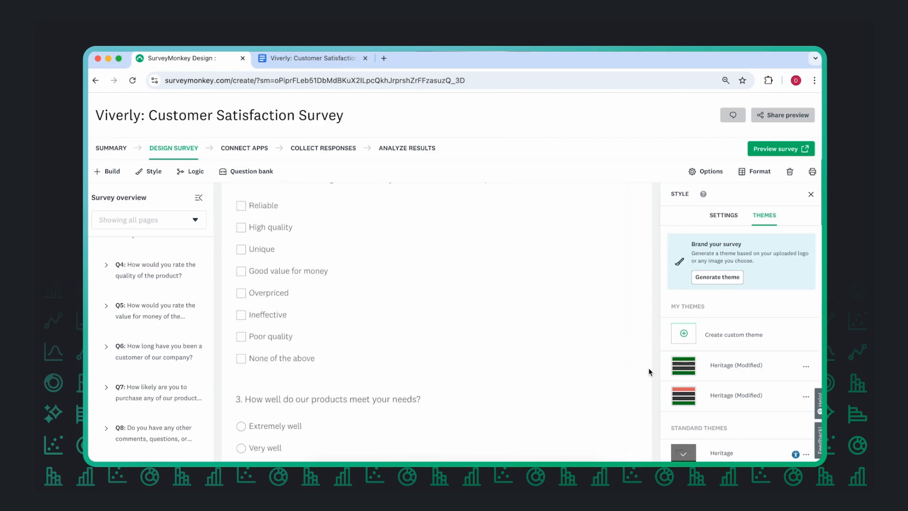
pyautogui.scroll(5, 648, 367)
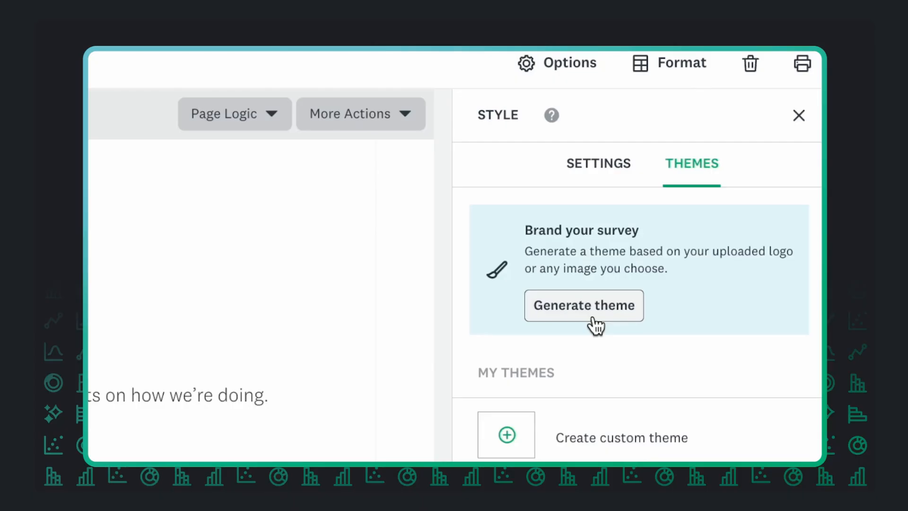
pyautogui.click(592, 318)
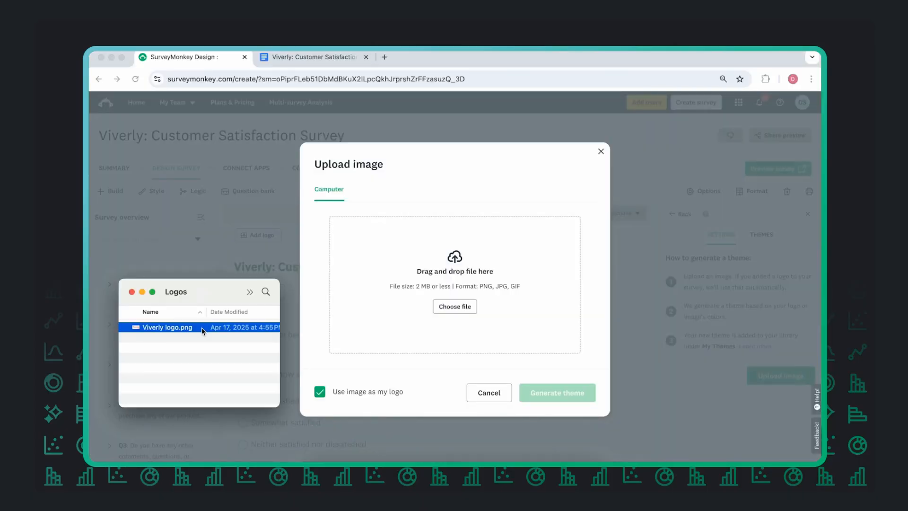
pyautogui.moveTo(203, 328); pyautogui.dragTo(442, 332)
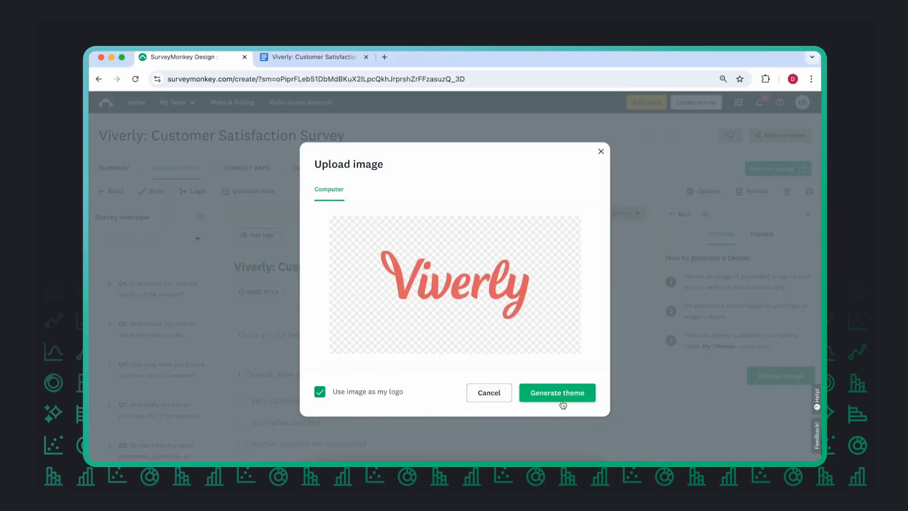
pyautogui.click(562, 402)
# Step: Set the generated theme's color to the logo's coral red, choose the layout with the left-hand color block, and finish the theme
pyautogui.scroll(-5, 736, 381)
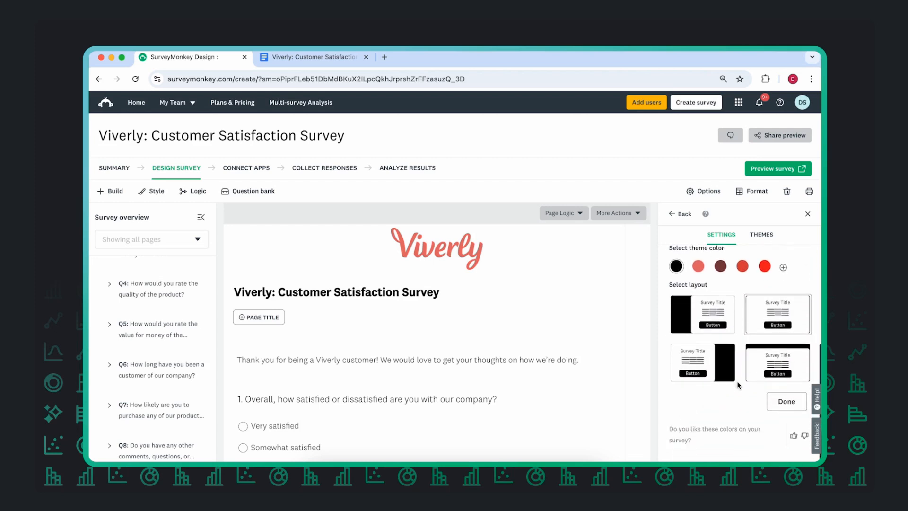
pyautogui.scroll(2, 737, 381)
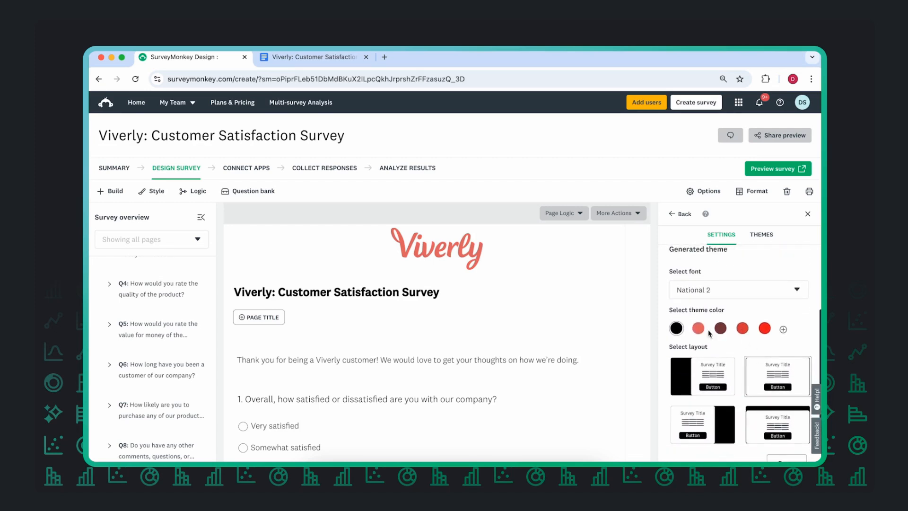
pyautogui.click(699, 330)
pyautogui.click(689, 376)
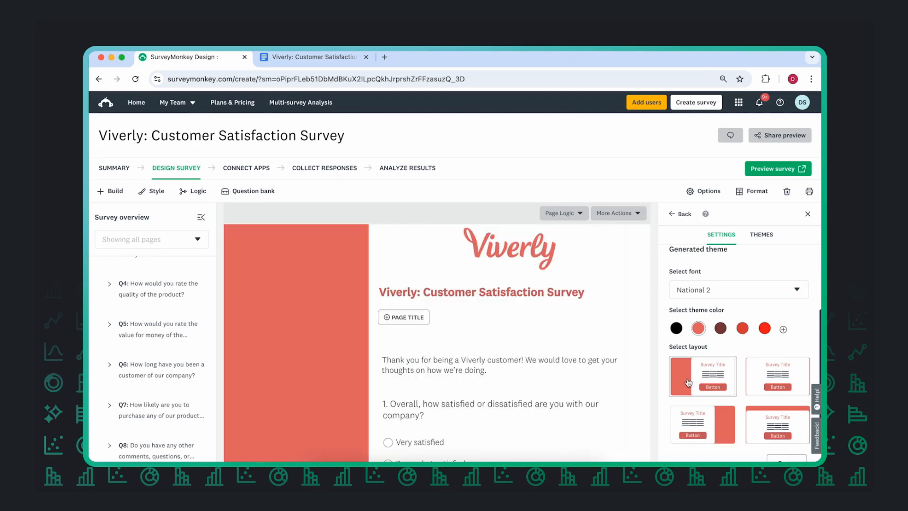
pyautogui.scroll(-3, 795, 343)
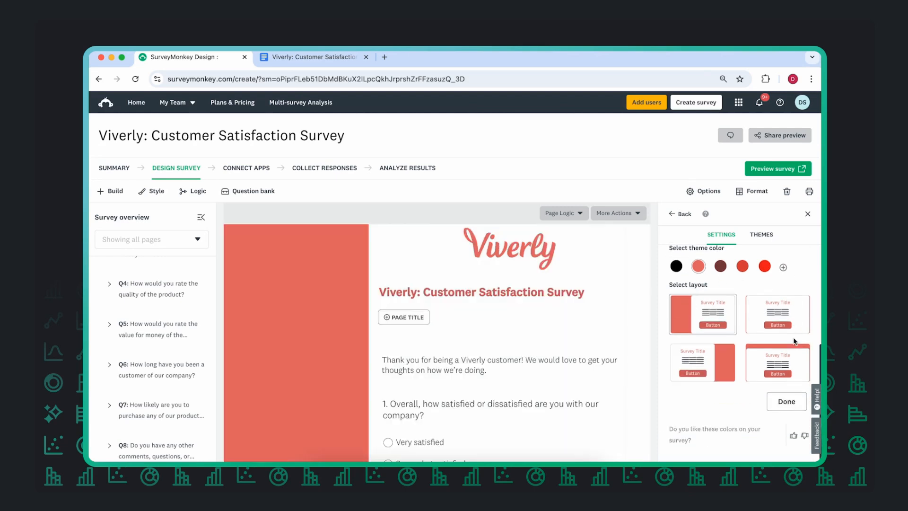
pyautogui.click(786, 401)
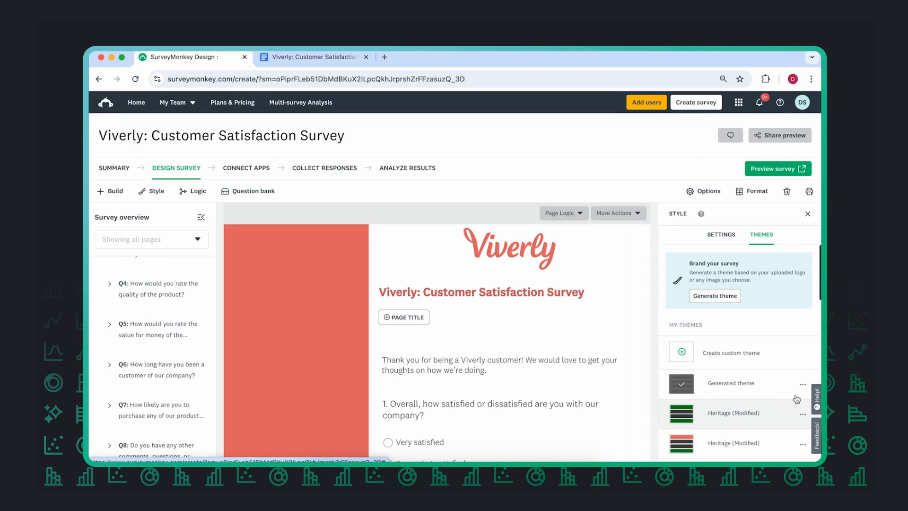
# Step: Preview the survey and check its full question list from Q1 to Q9
pyautogui.click(776, 173)
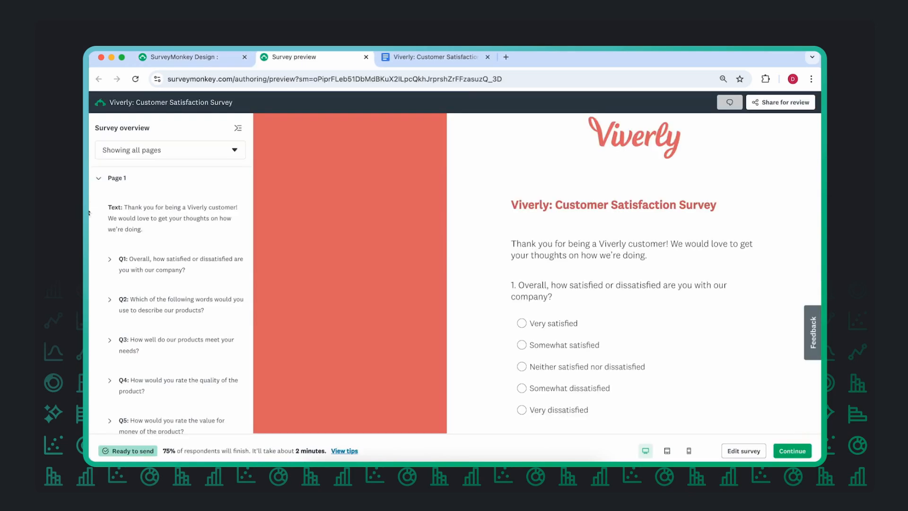
pyautogui.scroll(-5, 244, 223)
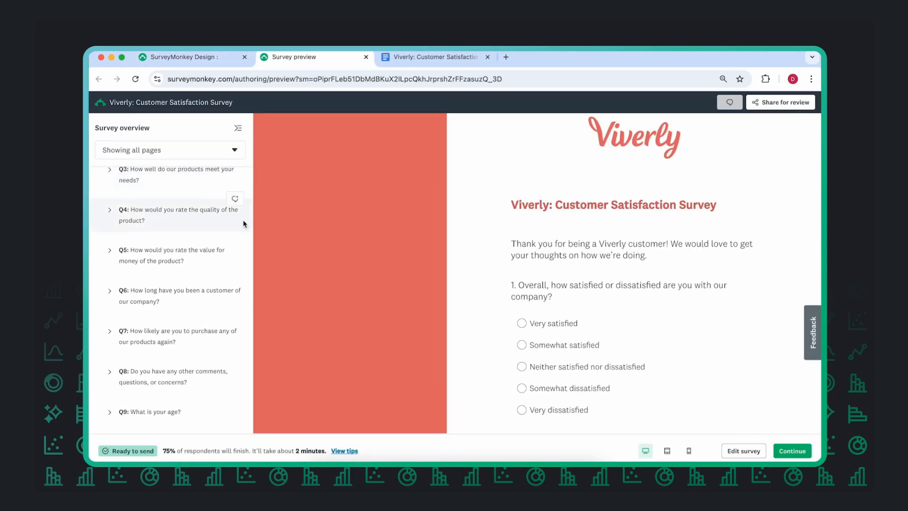
pyautogui.scroll(5, 244, 224)
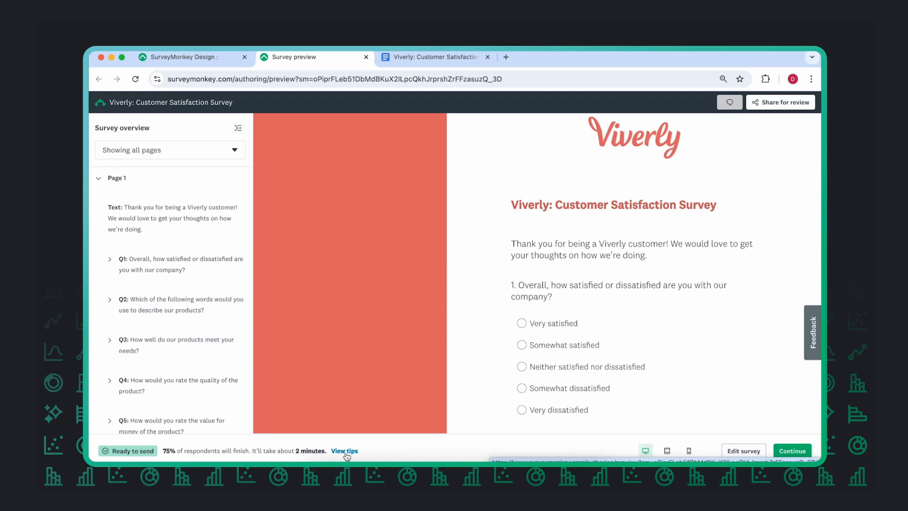
# Step: Start a review session to share the survey for comments and close the sharing dialog
pyautogui.click(762, 108)
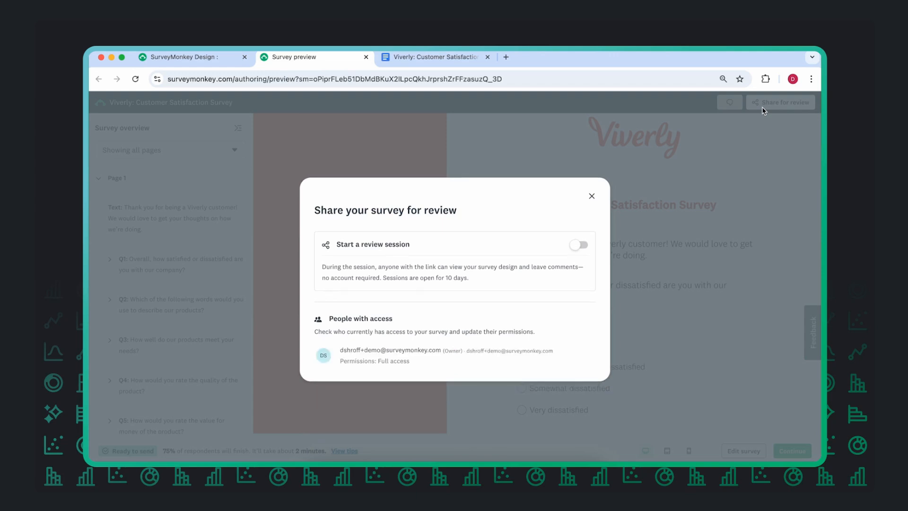
pyautogui.click(580, 245)
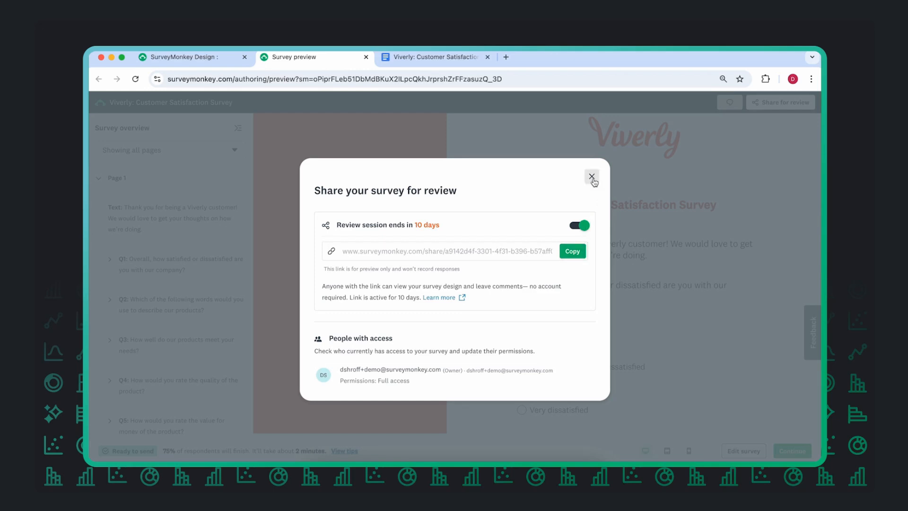
pyautogui.click(593, 179)
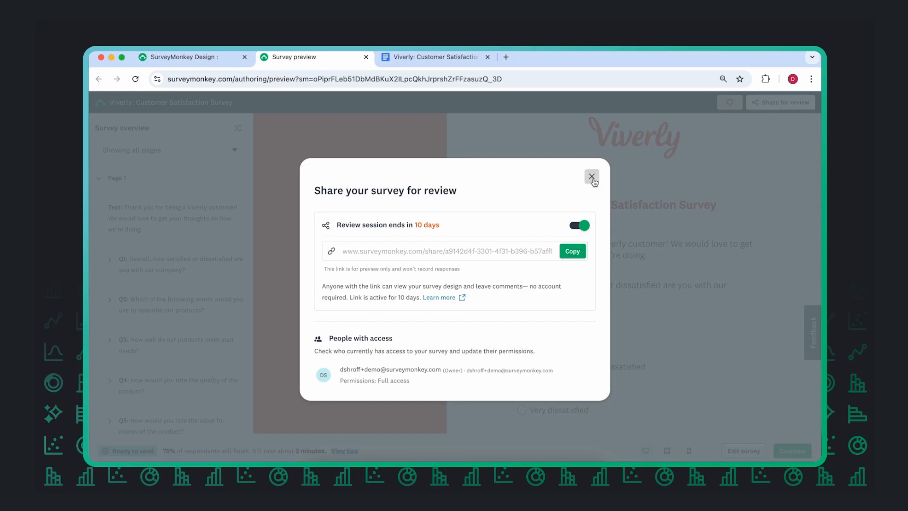